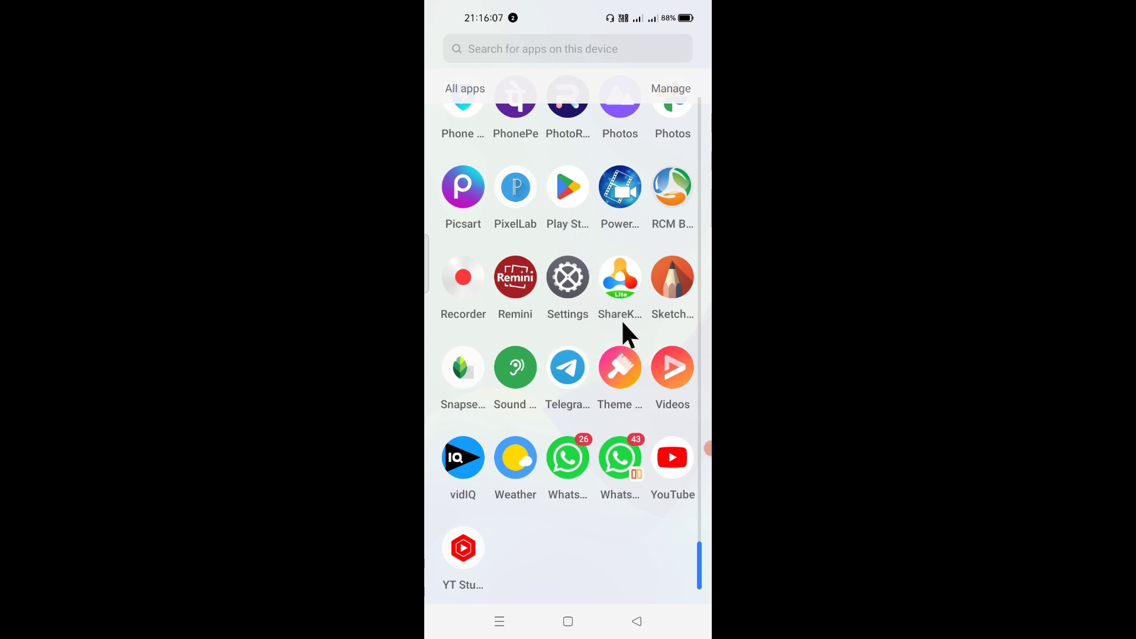
Launch SketchBook and bring the red-shirt brick-wall selfie onto the canvas
click(657, 327)
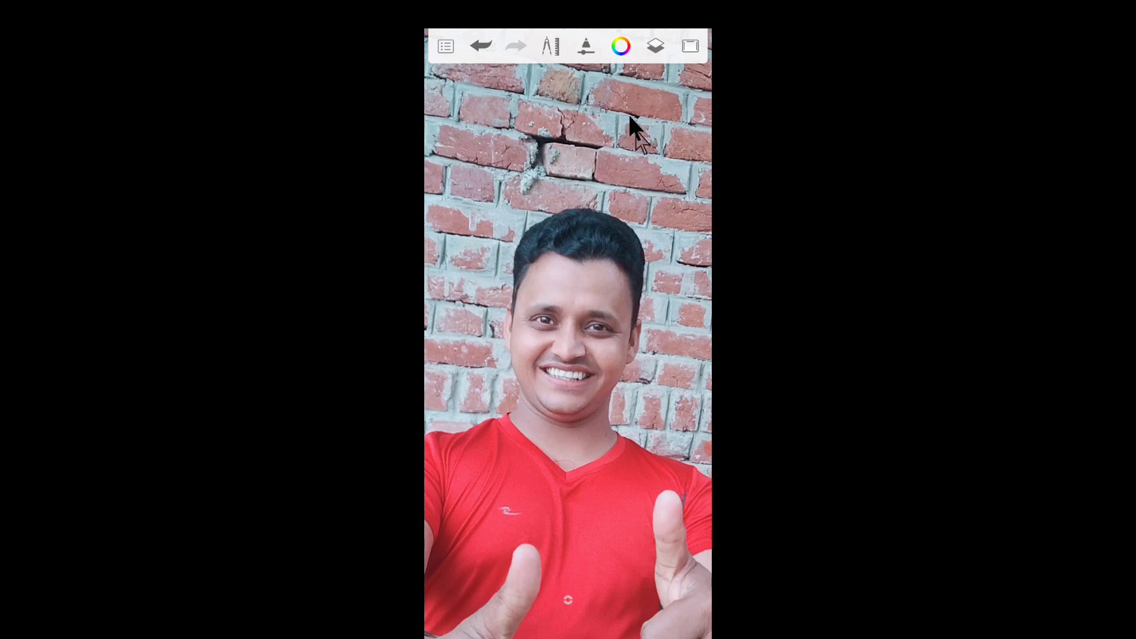
Choose the Smudge Round Bristle Brush at size 33.2 with 3% flow and 4% strength
click(578, 73)
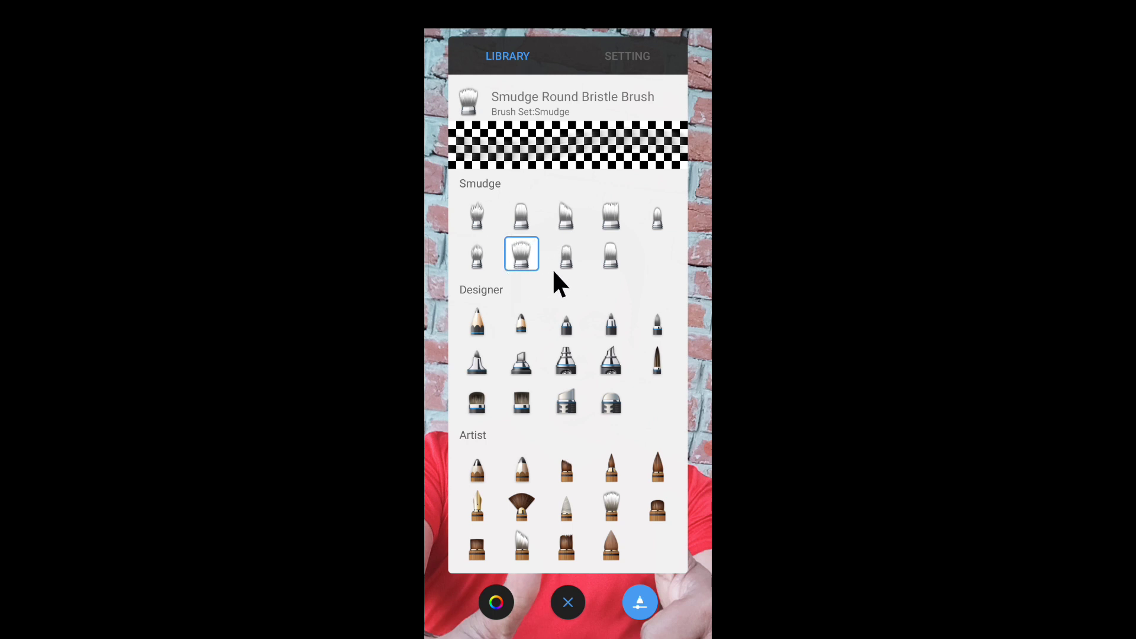
click(642, 76)
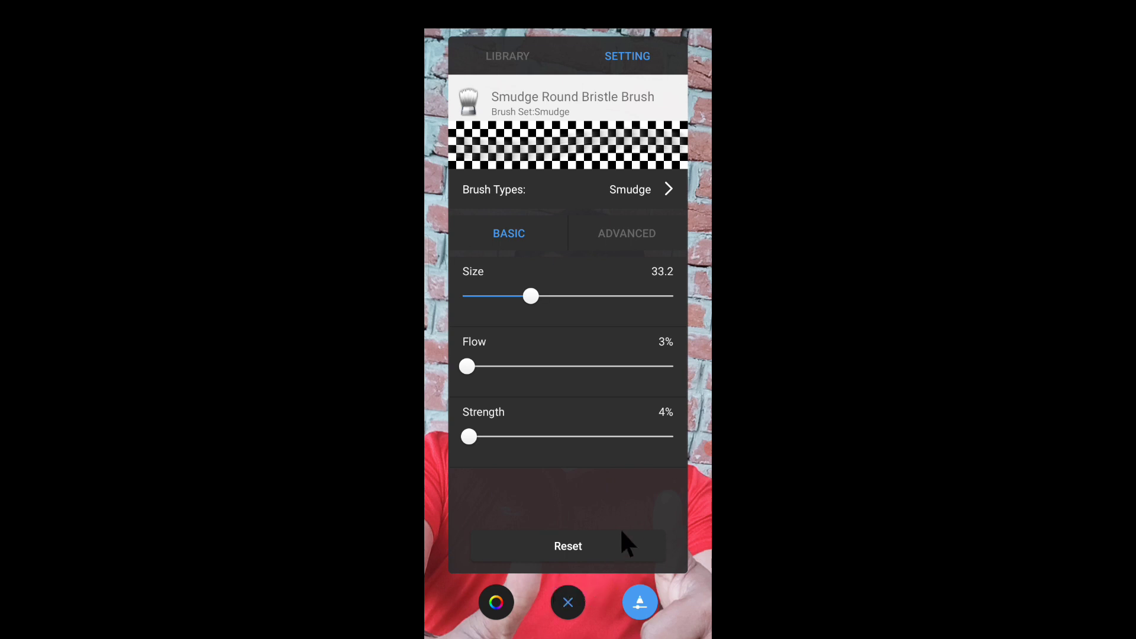
Close the brush panel and begin smudging the skin on the man's face
click(634, 492)
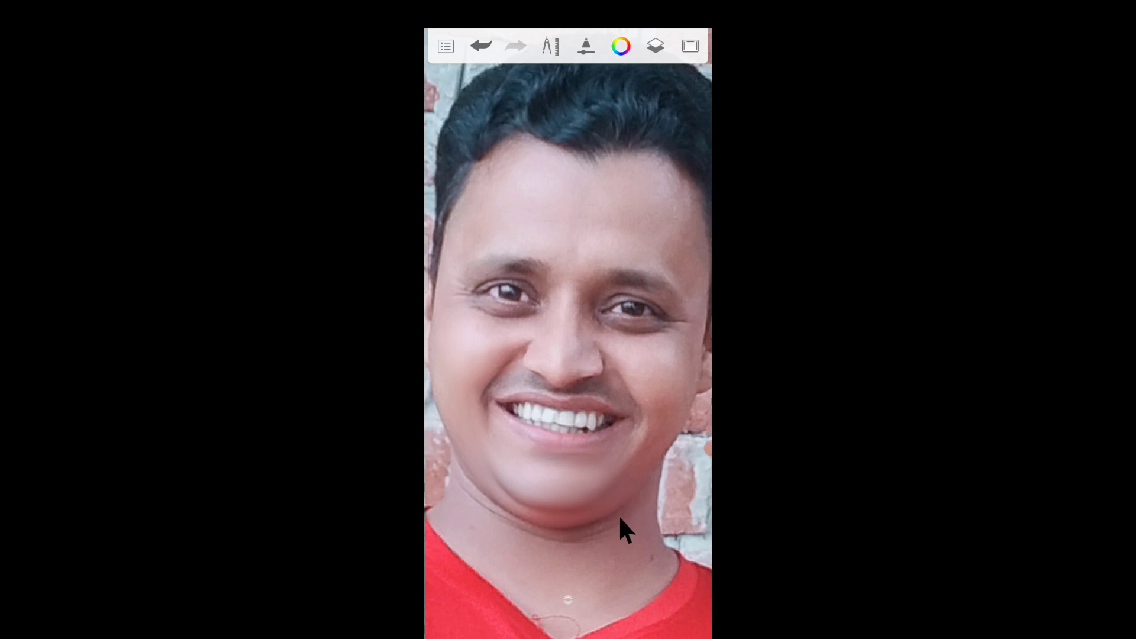
Zoom on the mouth area and smudge the cheeks, nose and chin smooth
scroll(619, 515, up, 3)
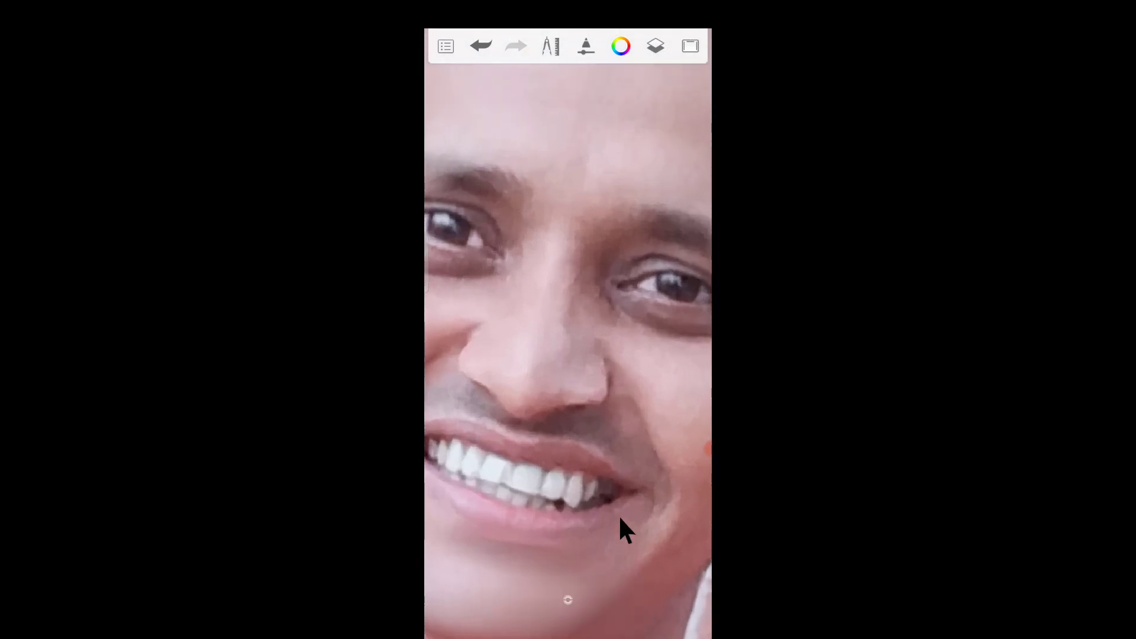
scroll(619, 514, down, 3)
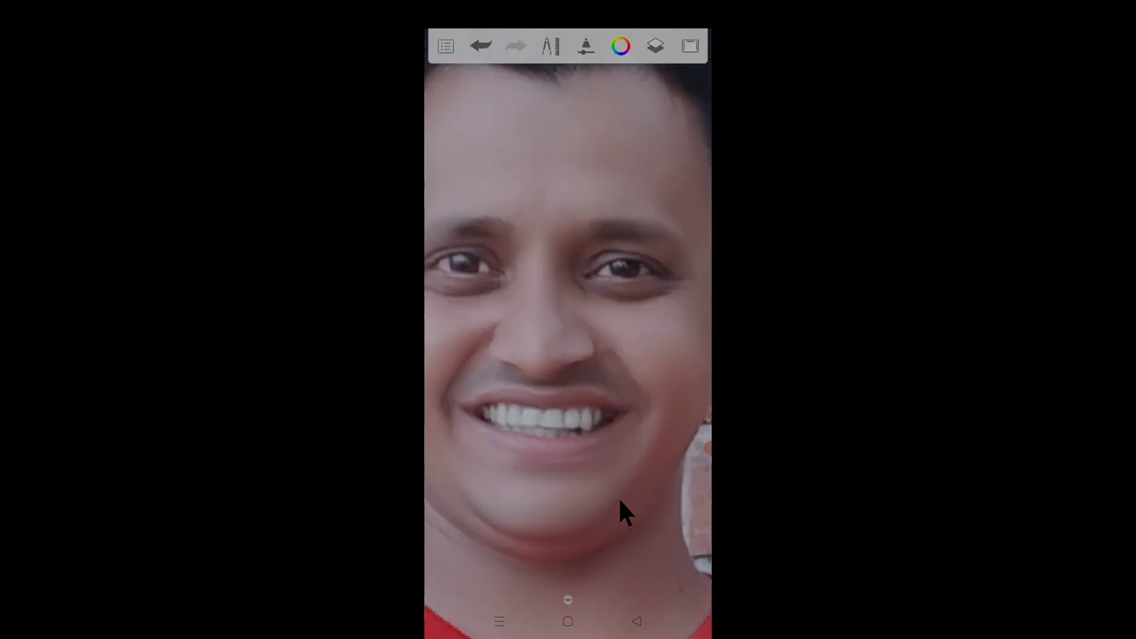
Dismiss the dimming sidebar overlay and zoom out to show the whole photo
click(620, 500)
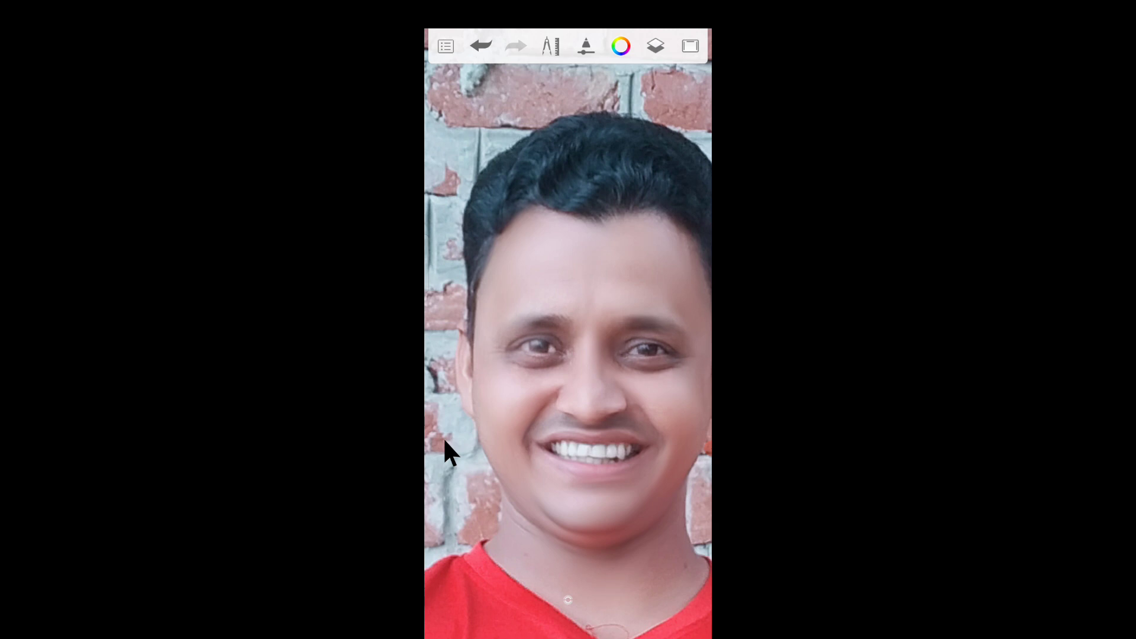
scroll(442, 437, down, 3)
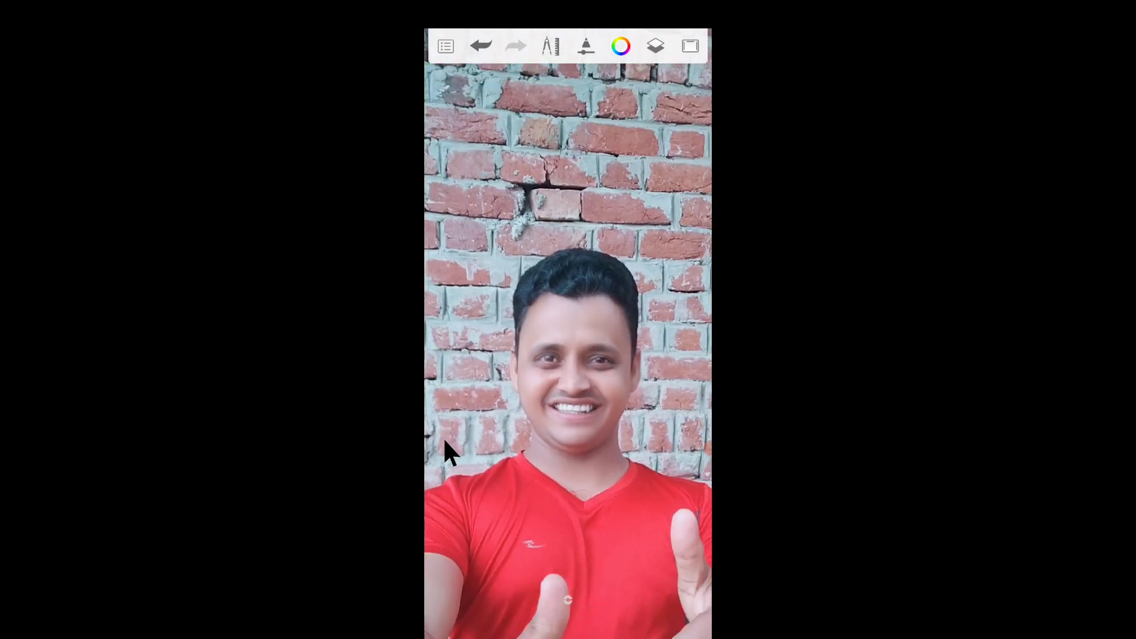